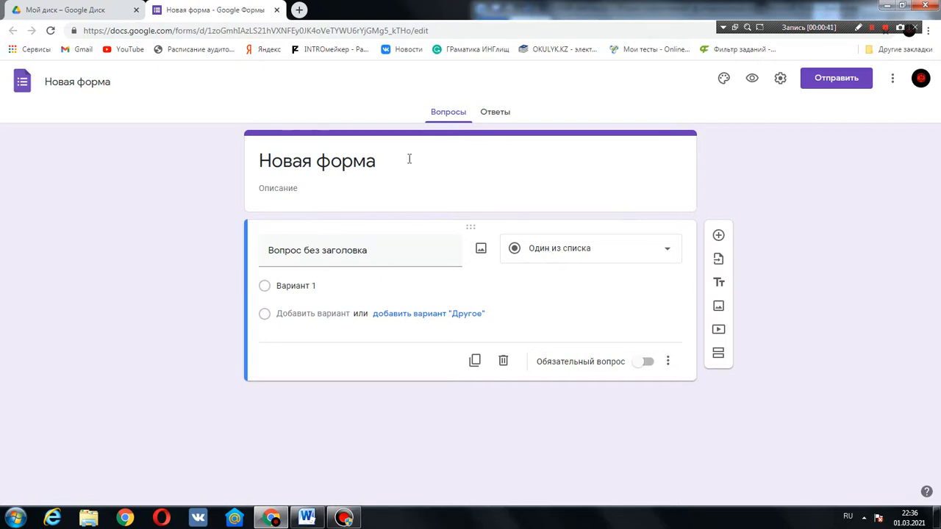
Title the form "9 сынып тест" and enter "география" as its description.
click(410, 159)
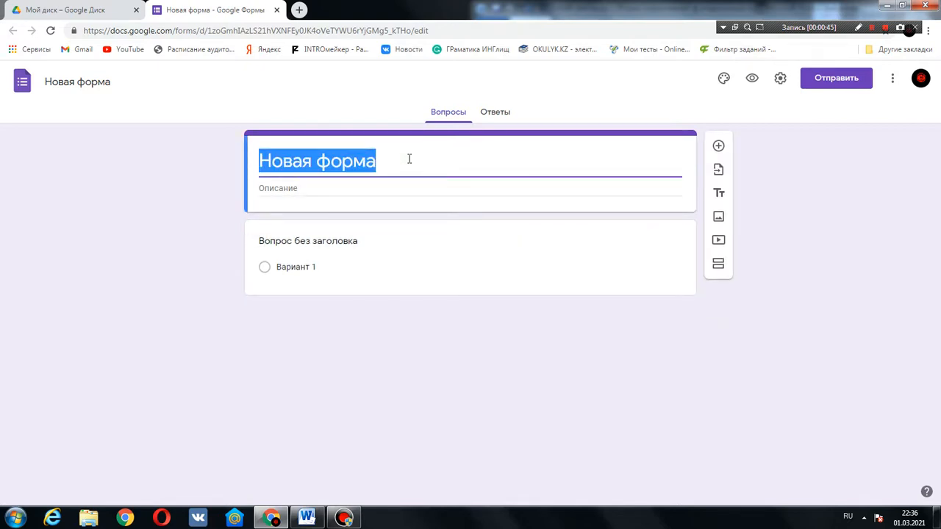
text(9 сы)
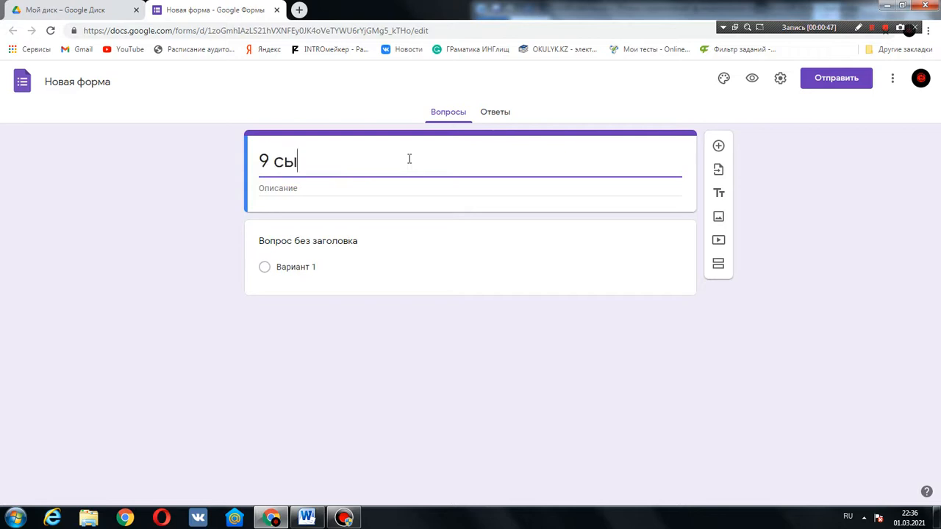
text(нып тест)
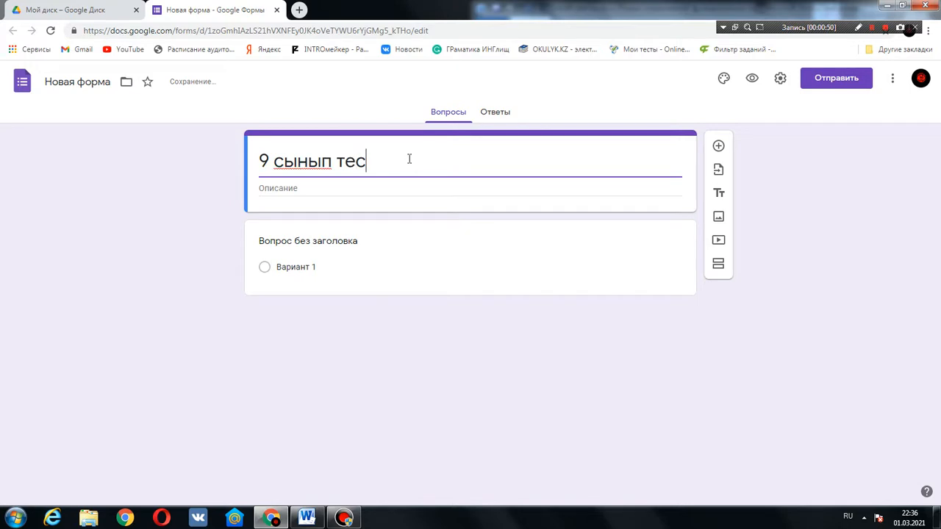
click(322, 194)
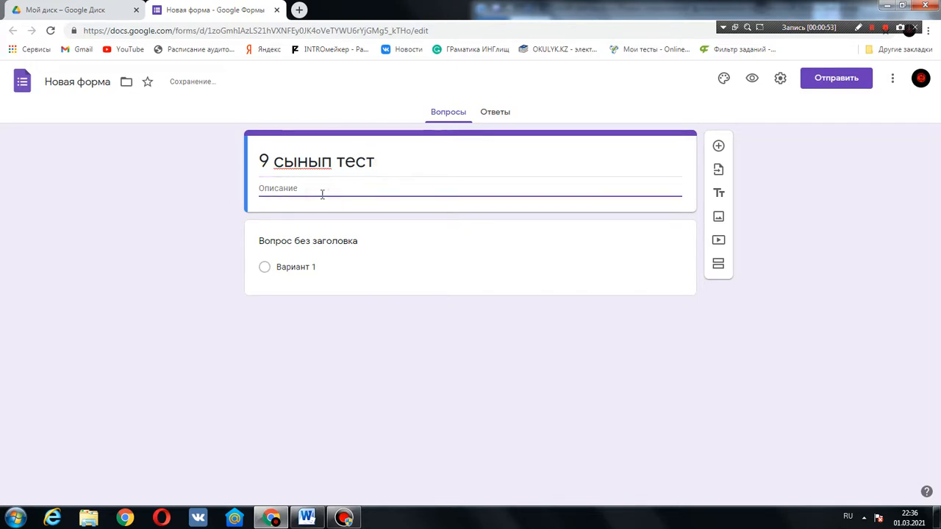
text(г)
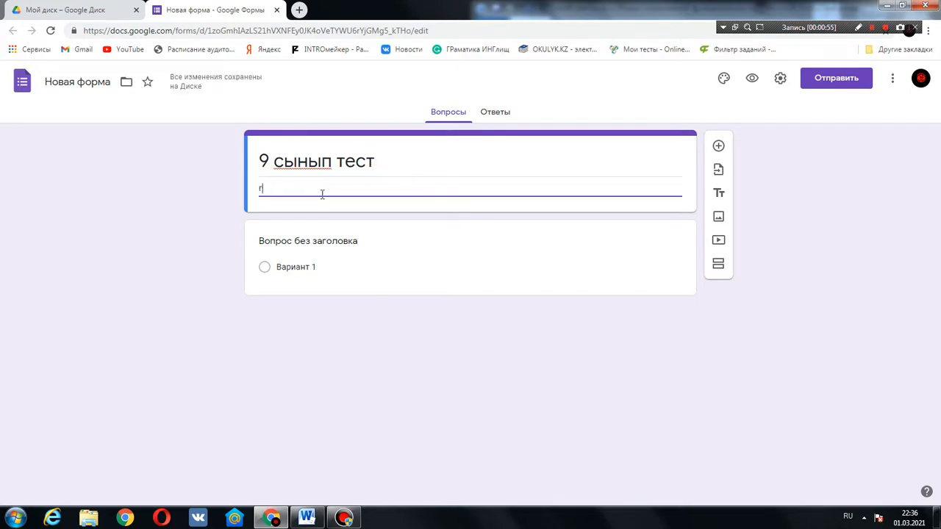
text(еография)
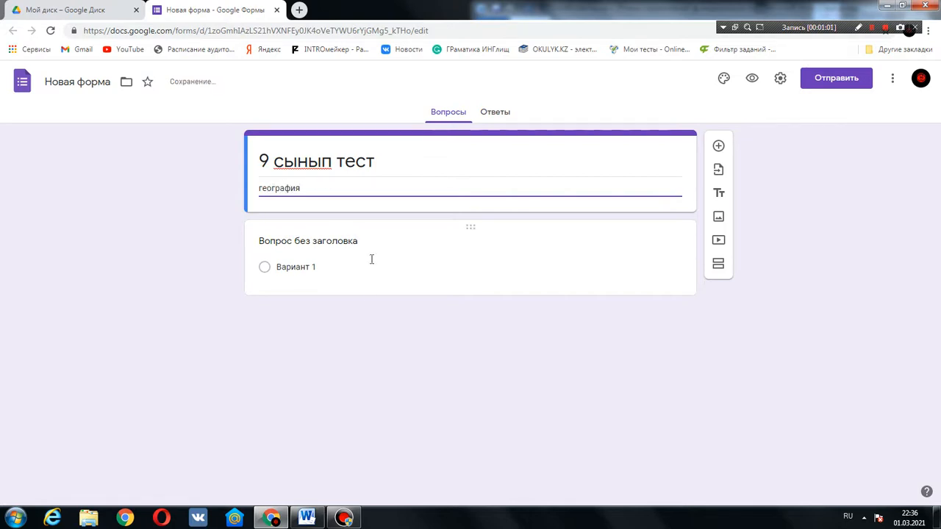
Turn the untitled question into a required short-text question (Текст (строка)) named "Аты-Жөні".
click(284, 240)
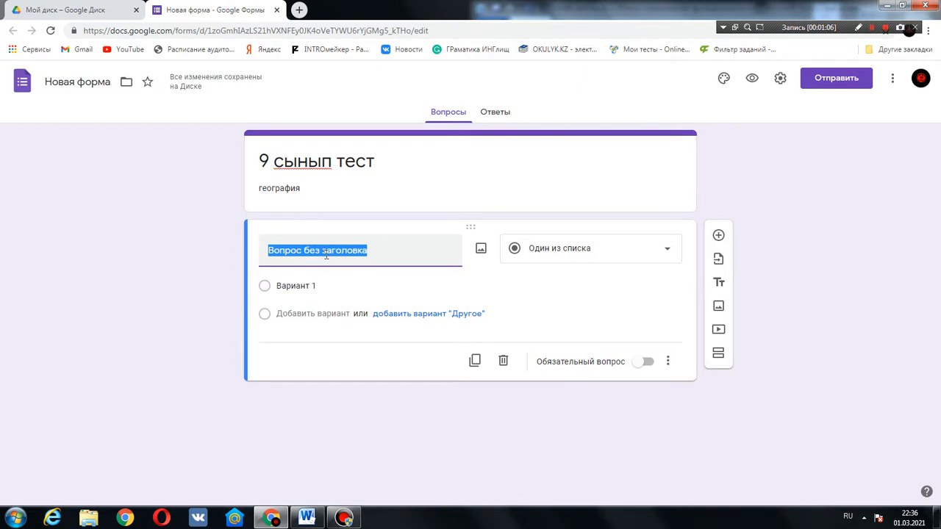
text(Аты-Ж)
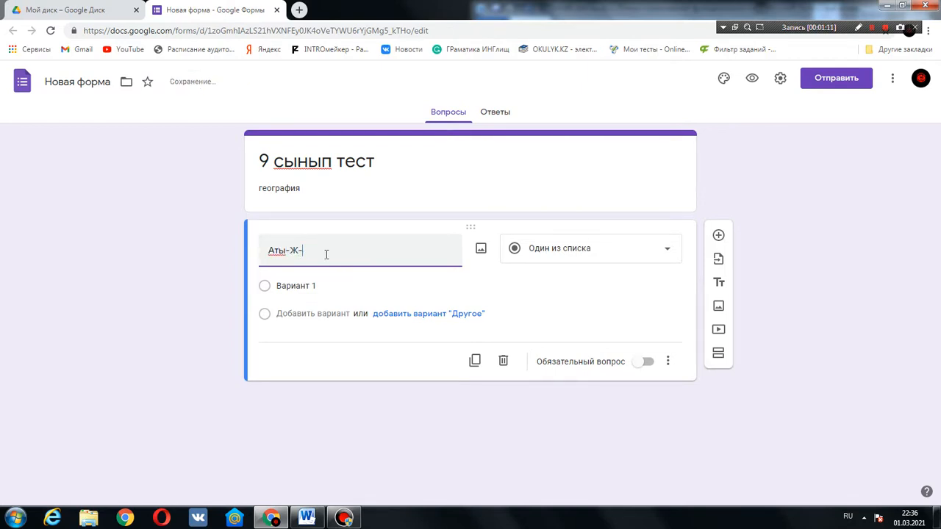
key(alt+shift)
text(ы-Жөні)
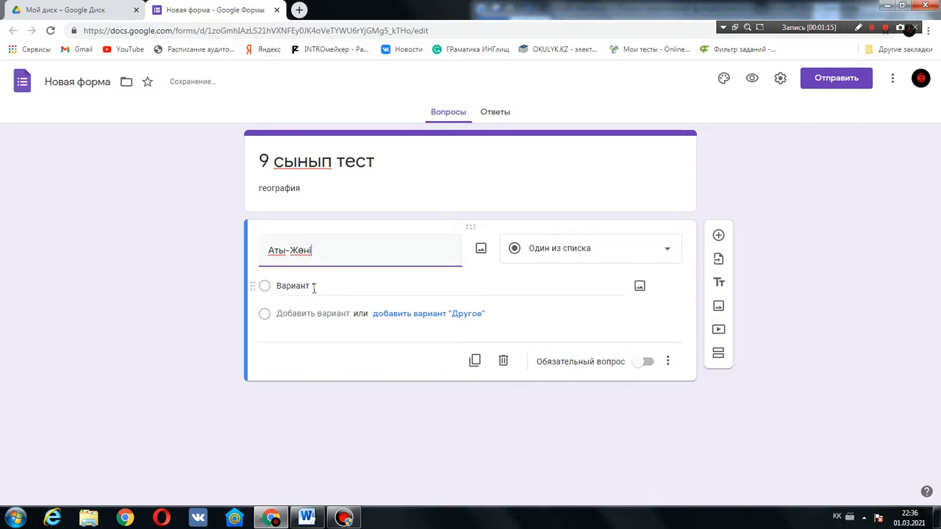
click(571, 263)
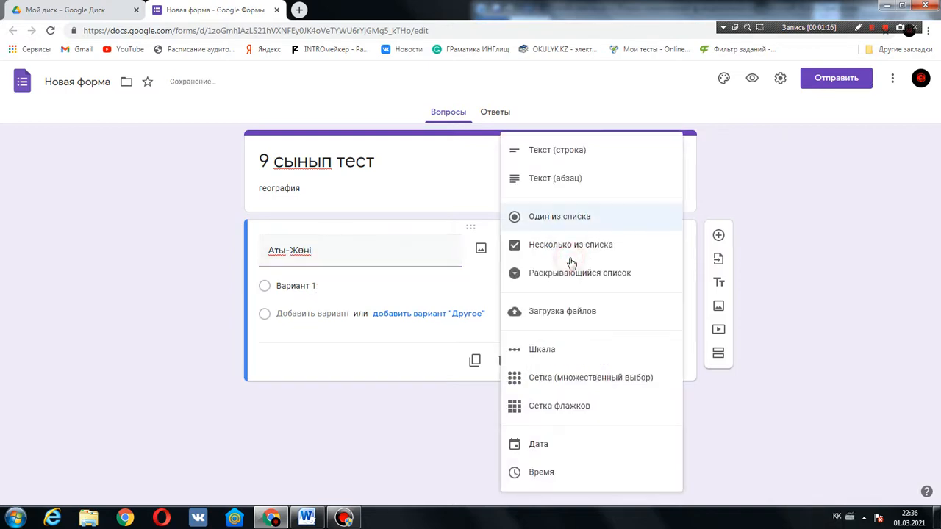
click(555, 152)
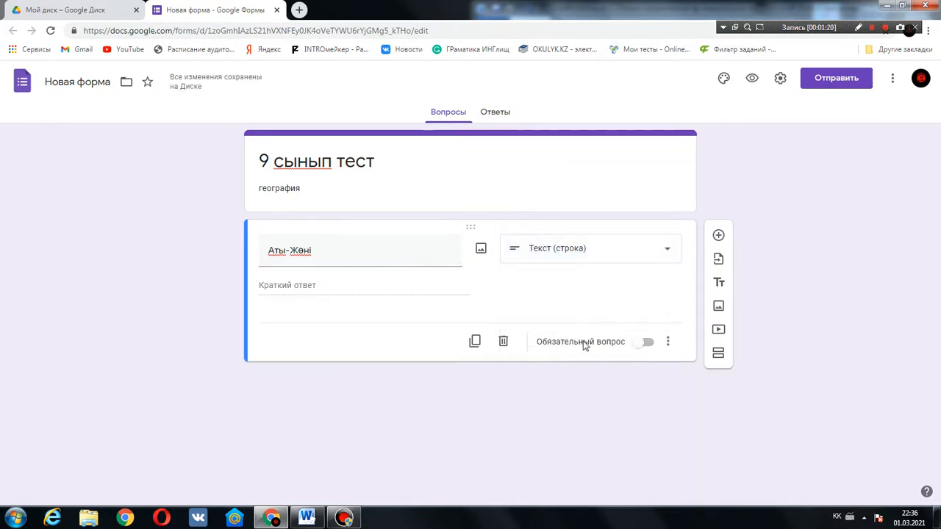
click(647, 344)
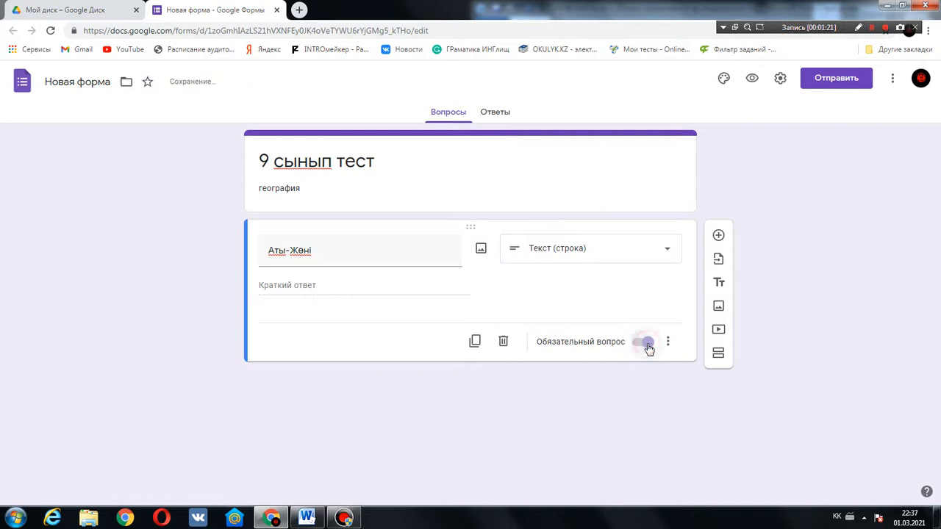
Add a second question named "Сыныбы" with the short-text type (Текст (строка)) and make it required.
click(716, 236)
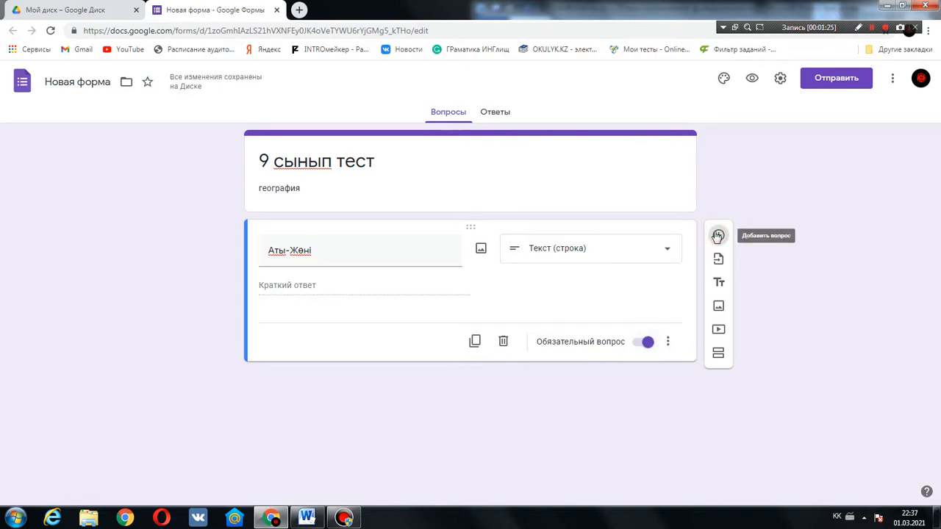
click(718, 236)
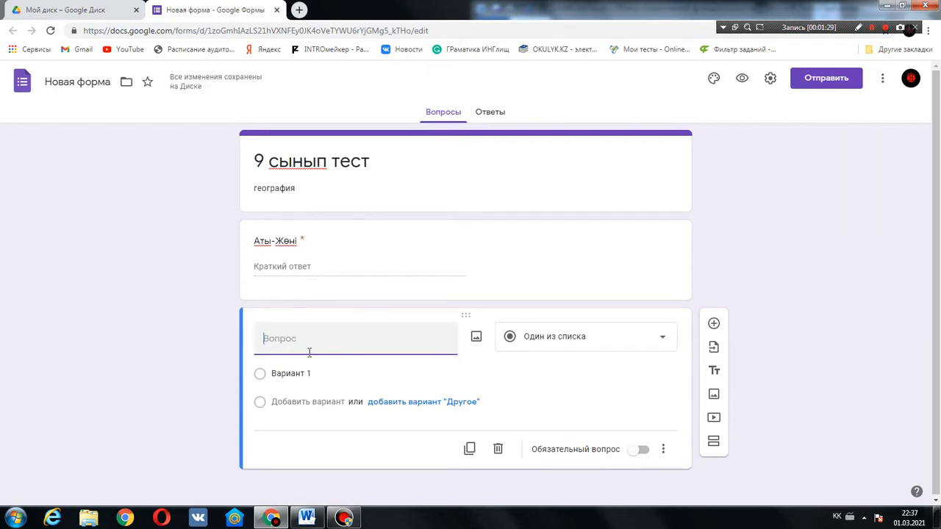
text(Сыныбы)
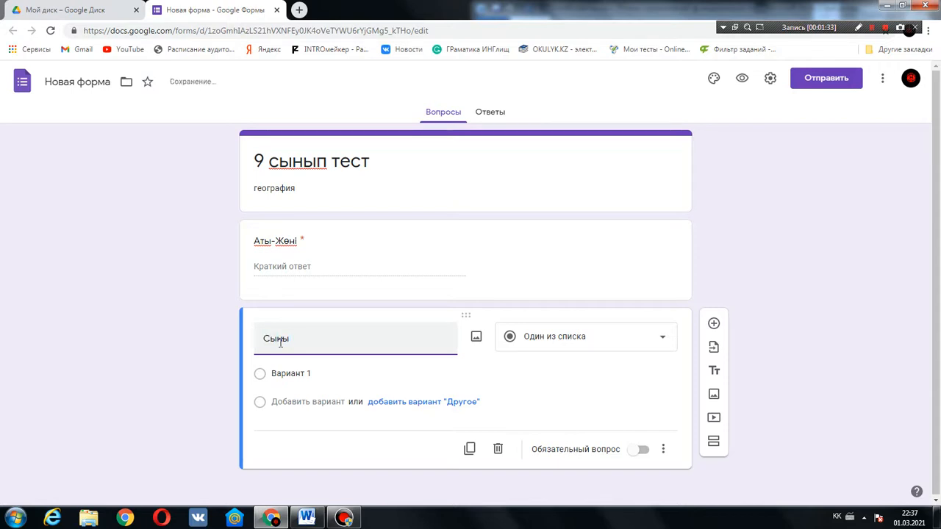
click(541, 342)
click(550, 152)
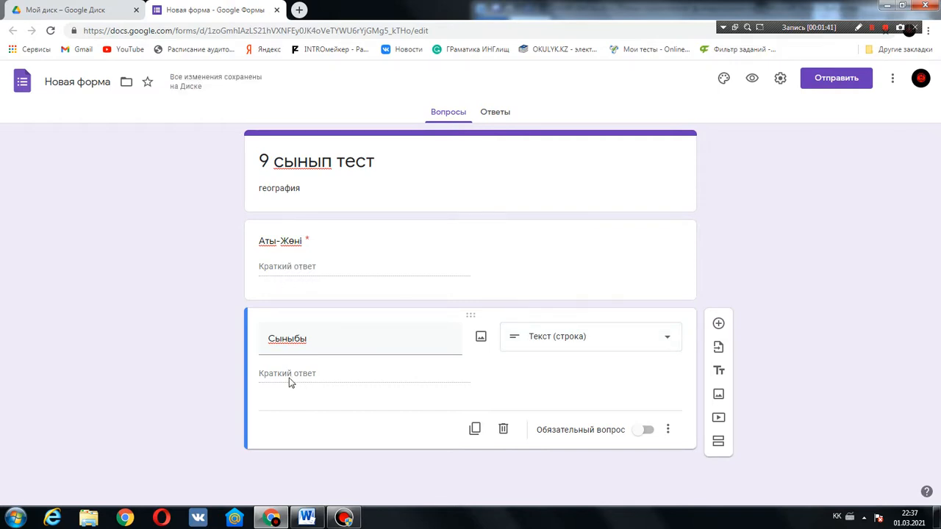
click(647, 432)
click(592, 289)
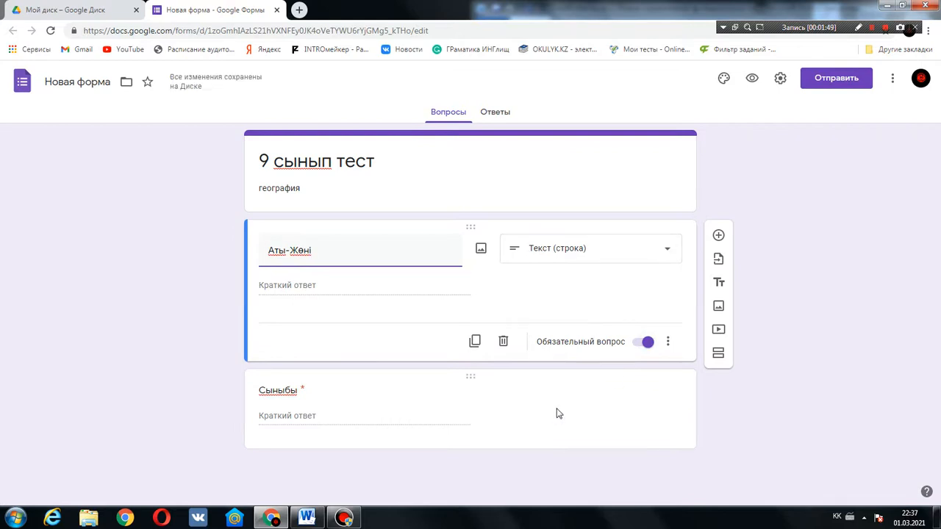
click(561, 409)
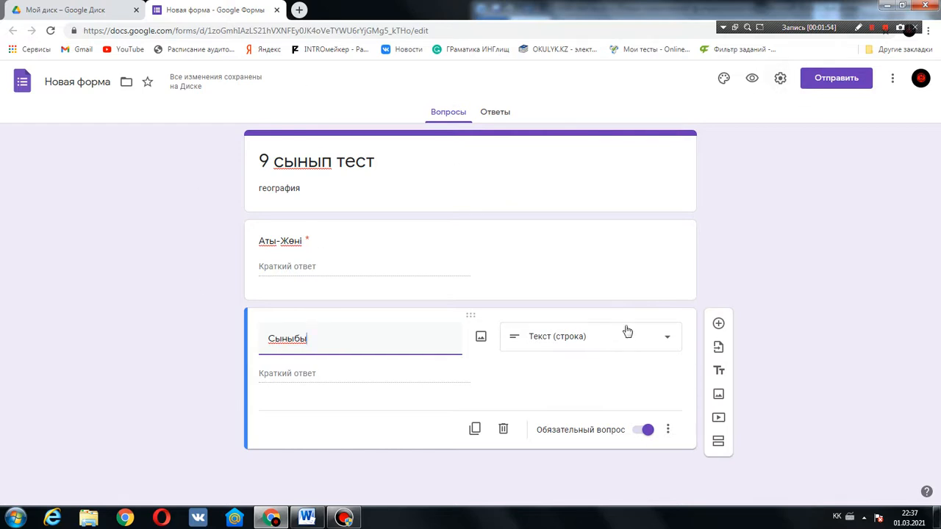
Limit the form to one submission per respondent and turn it into a graded test, saving the settings.
click(780, 79)
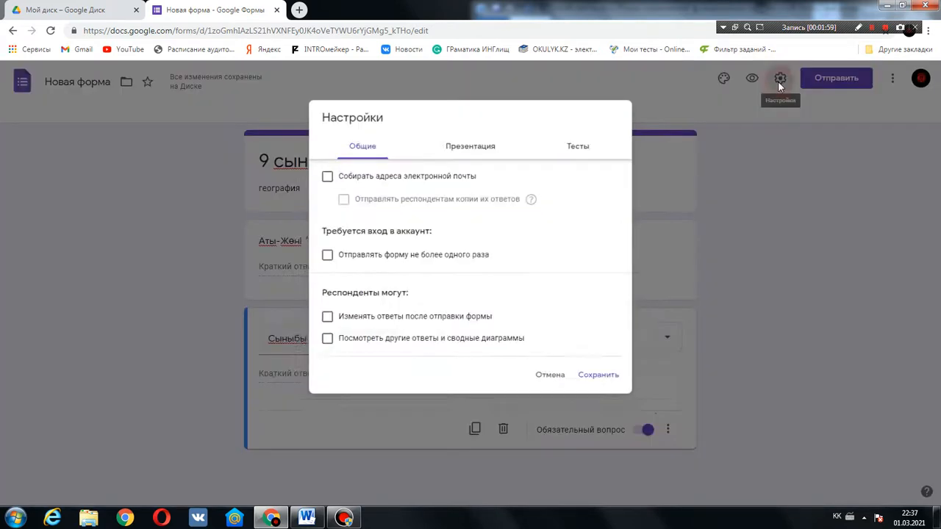
click(333, 262)
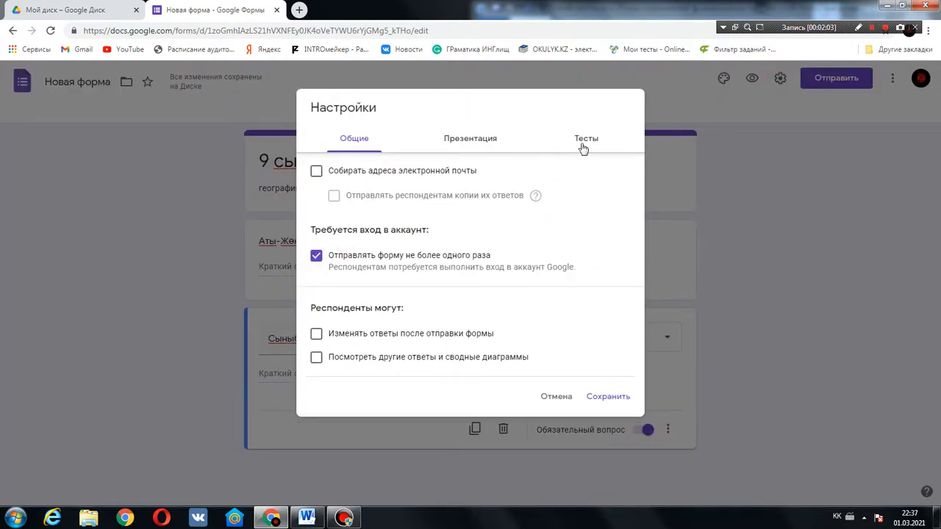
click(582, 145)
click(319, 172)
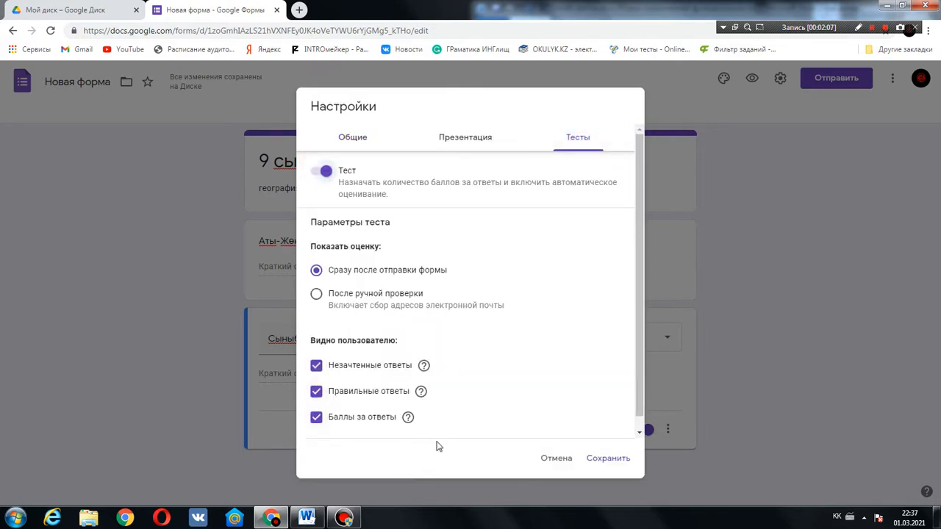
click(614, 462)
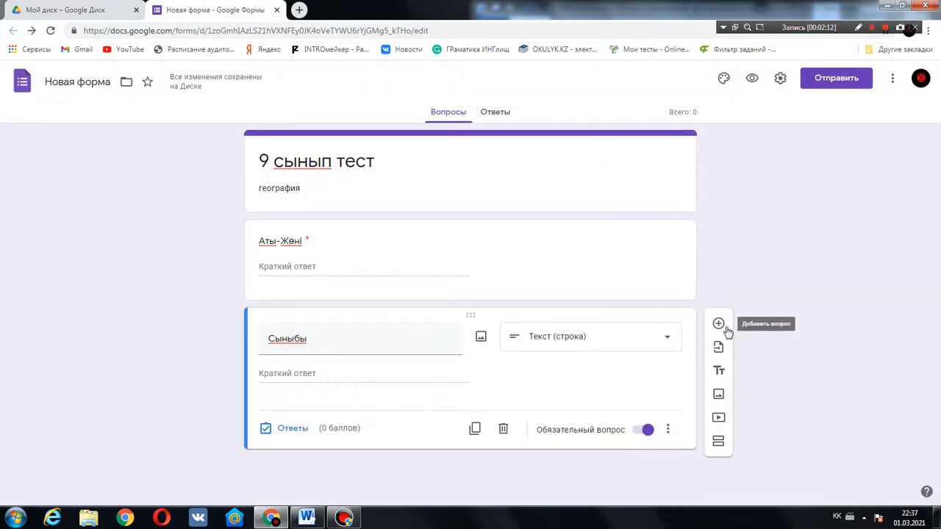
Add a question and, with the form beside the Word test, copy in question 1, "Какие воды составляют меньшую часть гидросферы?".
click(726, 330)
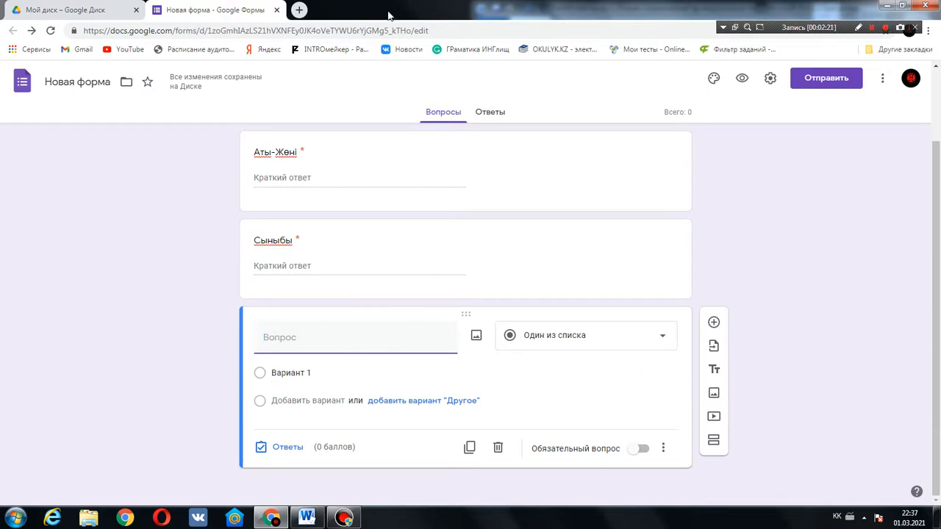
drag(374, 12, 0, 145)
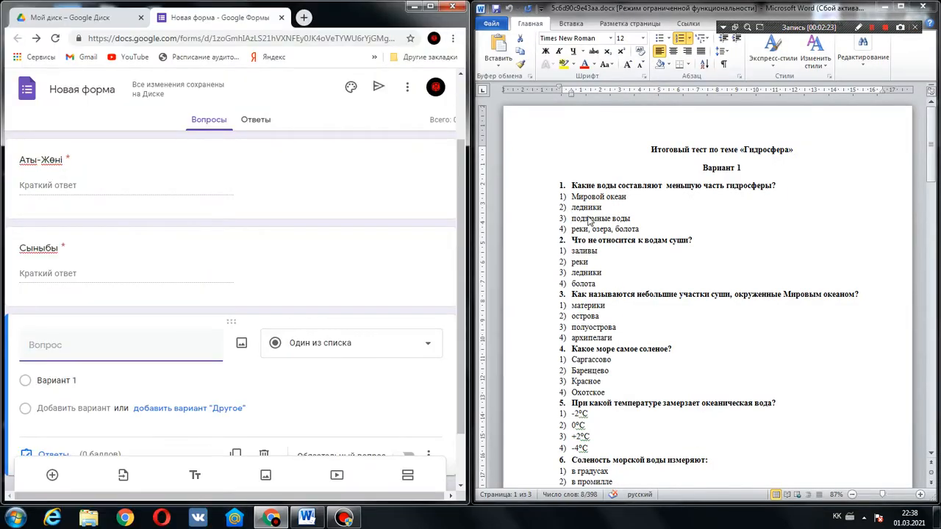
click(572, 180)
drag(572, 188, 778, 189)
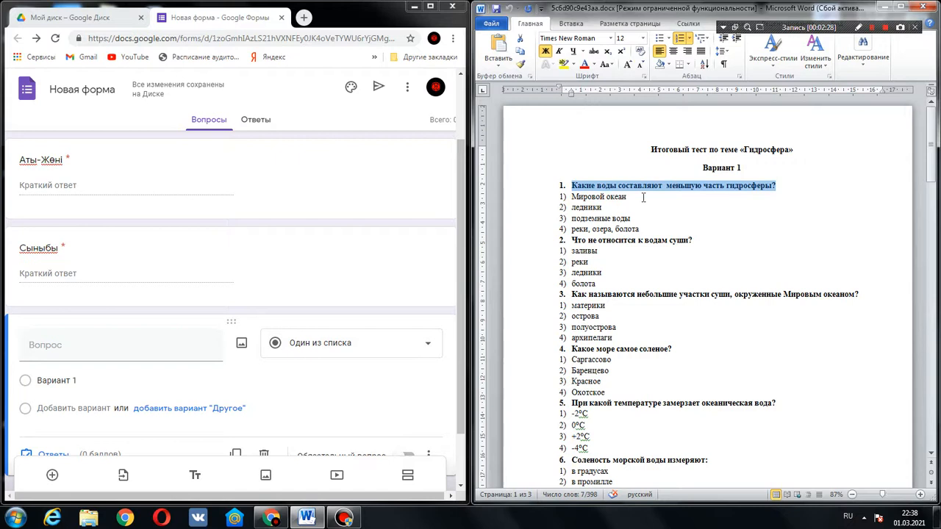
click(151, 340)
text(1.	Какие воды составляют  меньшую часть гидросферы?)
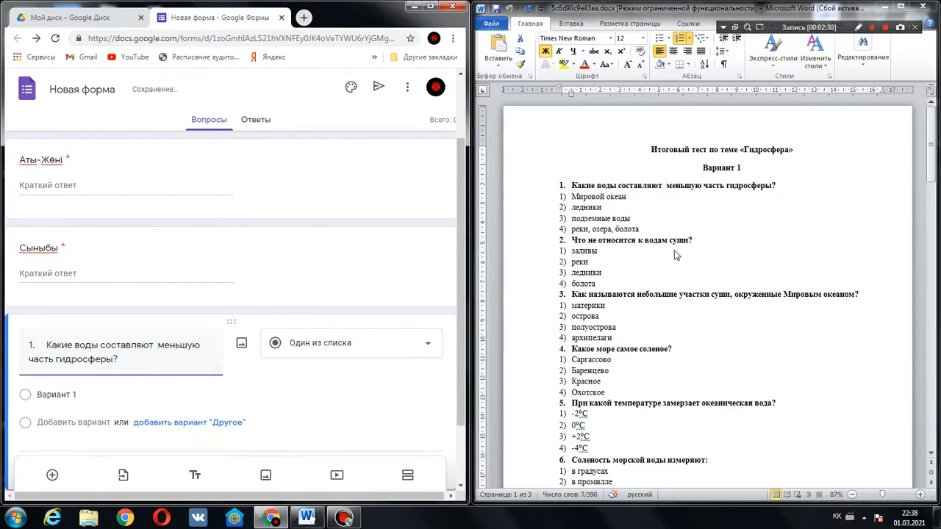
Copy the four answers of question 1, from "Мировой океан" to "реки, озера, болота", from the Word document into the form question's options.
click(702, 185)
drag(571, 197, 645, 229)
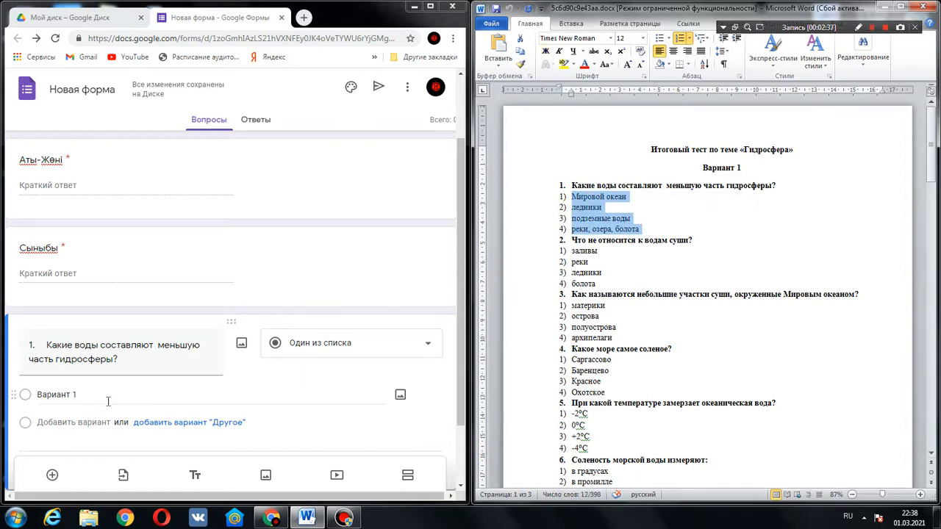
click(74, 396)
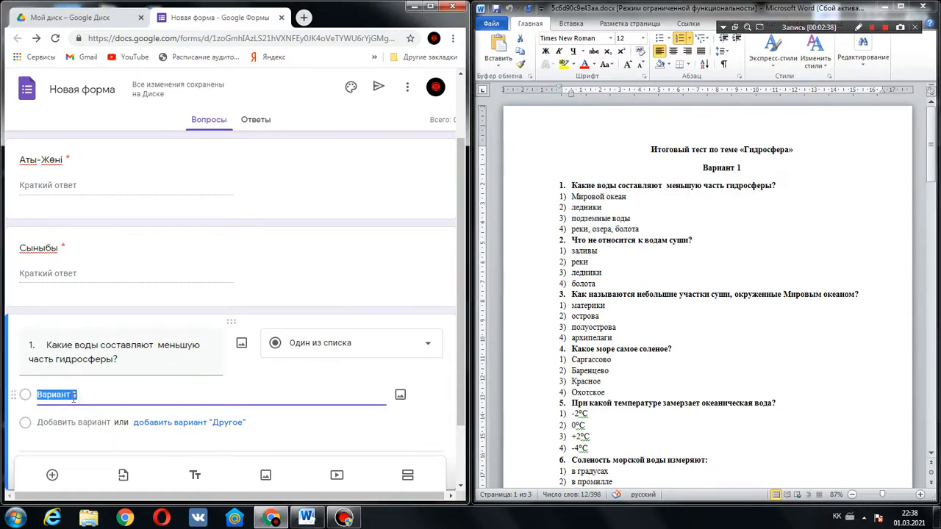
text(1)	Мировой океан 2)	ледники 3)	подземные воды 4)	реки, озера, болота)
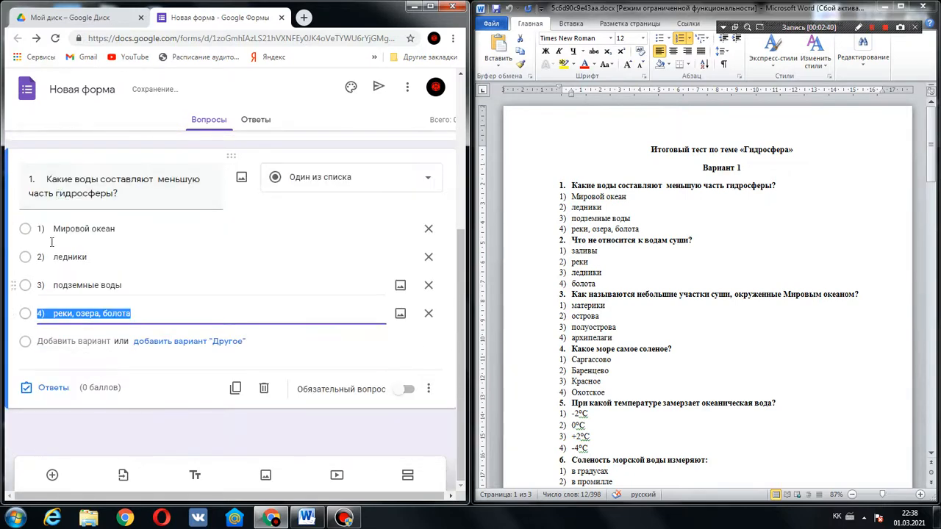
drag(577, 196, 602, 215)
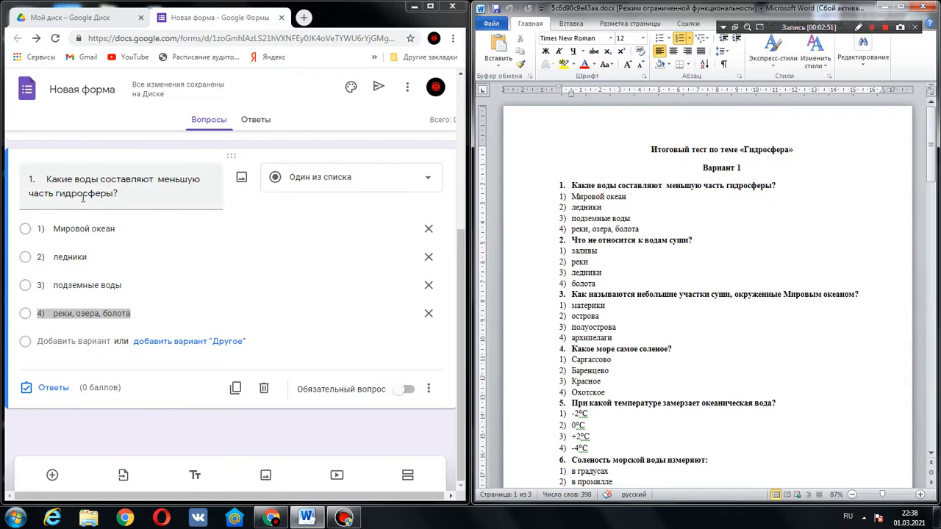
click(332, 194)
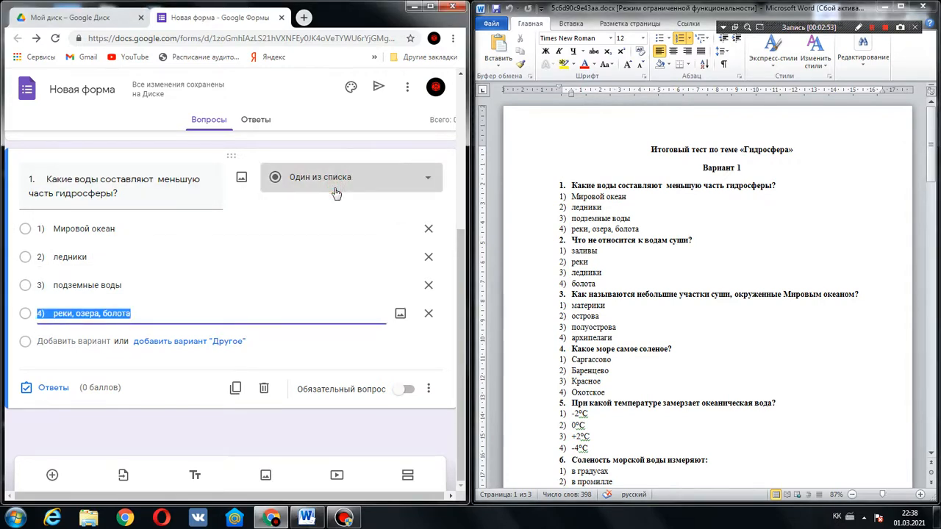
click(335, 192)
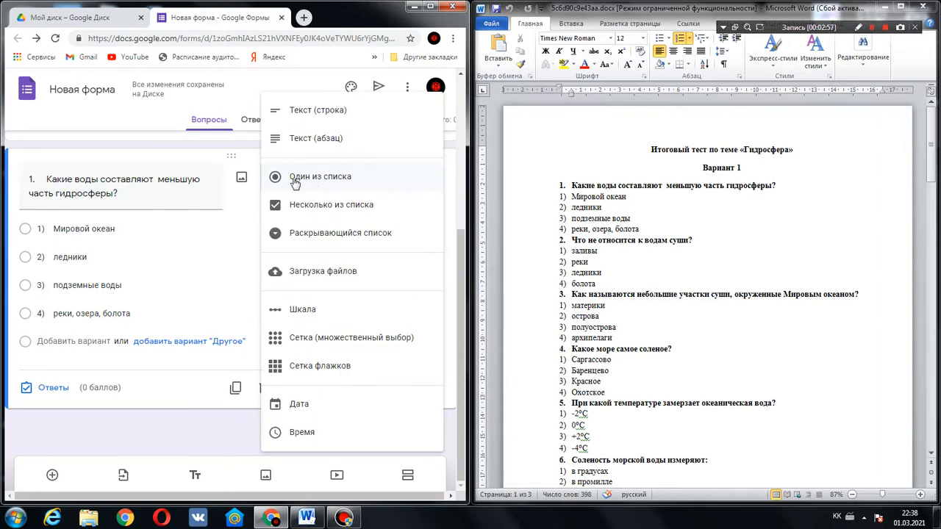
click(252, 207)
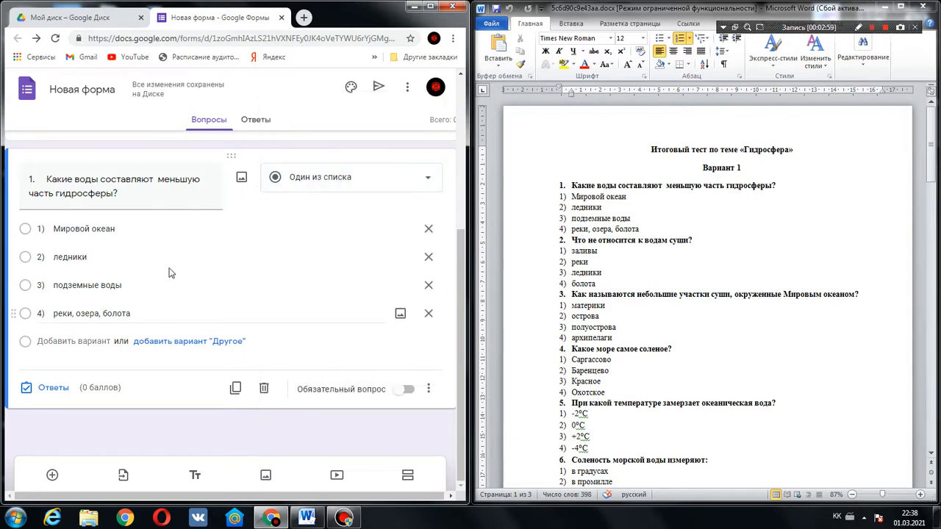
click(338, 184)
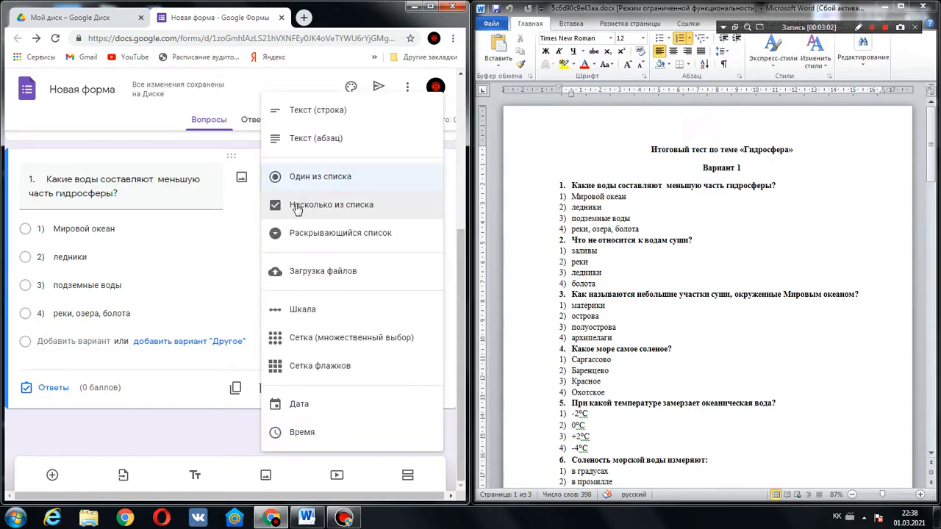
click(310, 183)
click(258, 196)
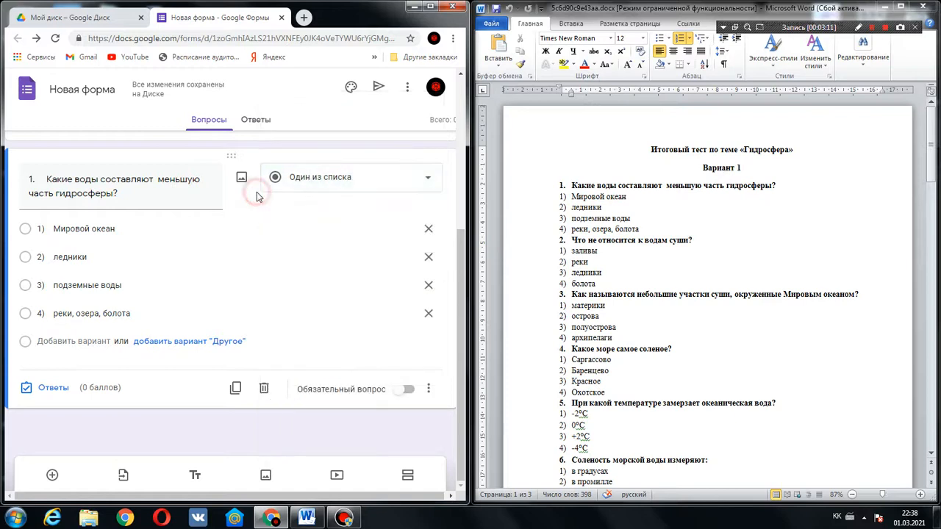
Mark "1) Мировой океан" as the correct answer to question 1 and set the question's score to 1 point.
click(43, 390)
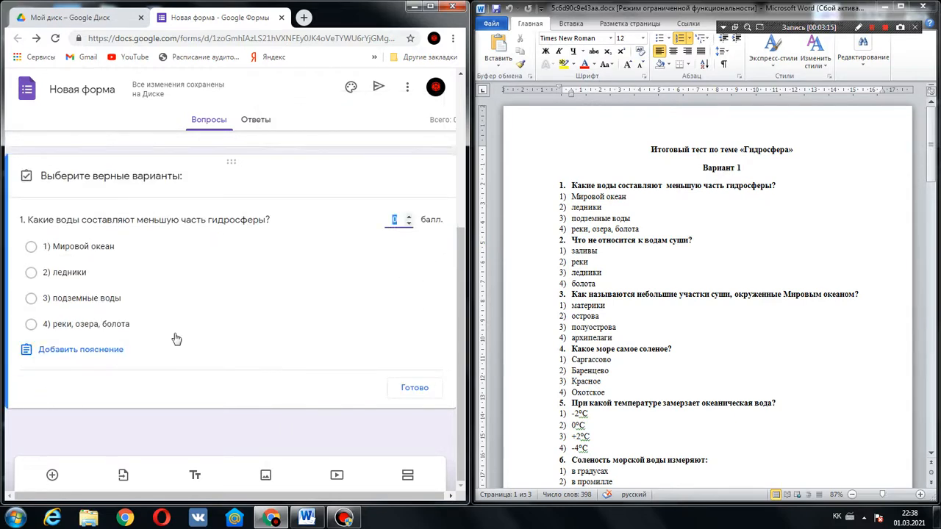
click(33, 247)
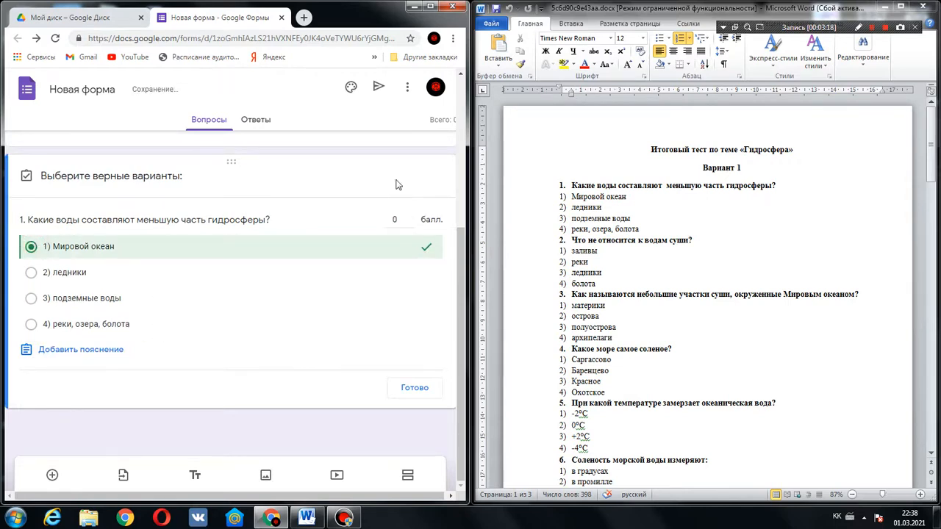
click(397, 219)
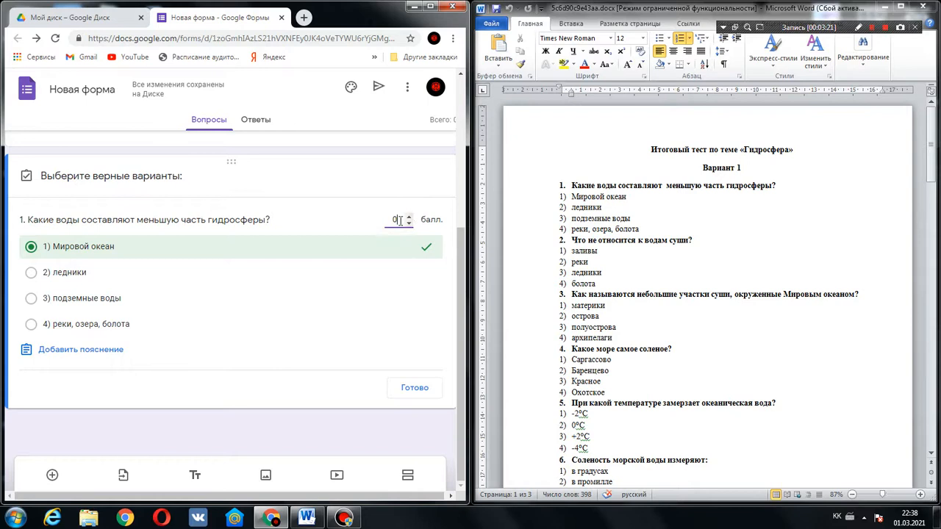
double_click(398, 219)
text(5)
double_click(409, 217)
click(409, 223)
click(409, 217)
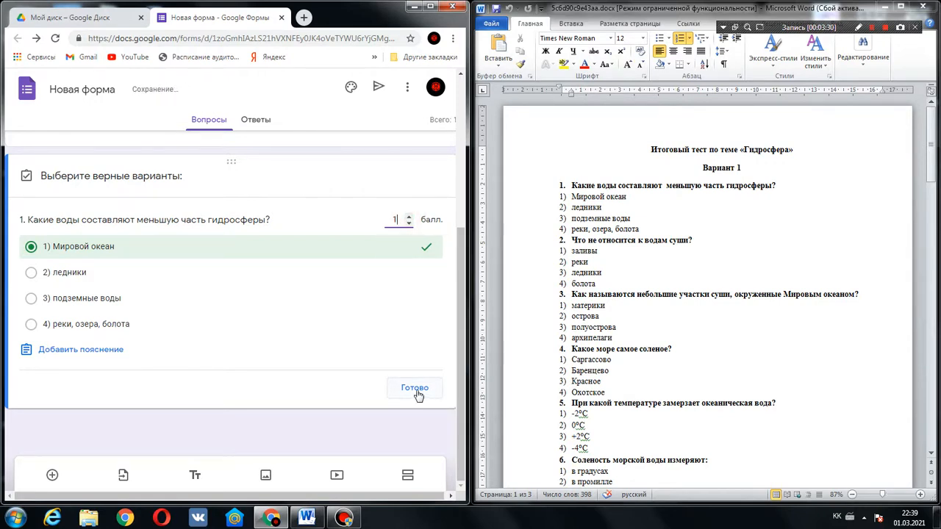
Review question 1's feedback options for wrong and correct answers, save them empty, and finish editing the answer key.
click(120, 350)
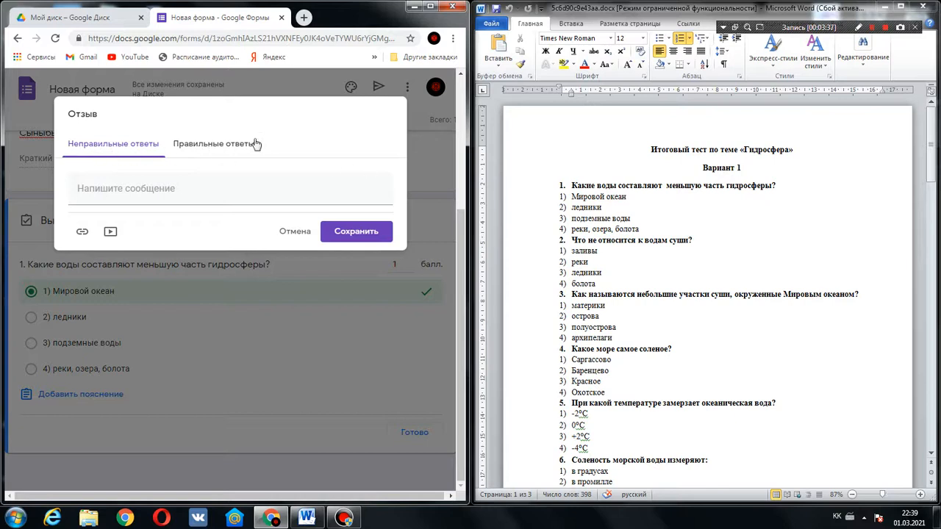
click(211, 152)
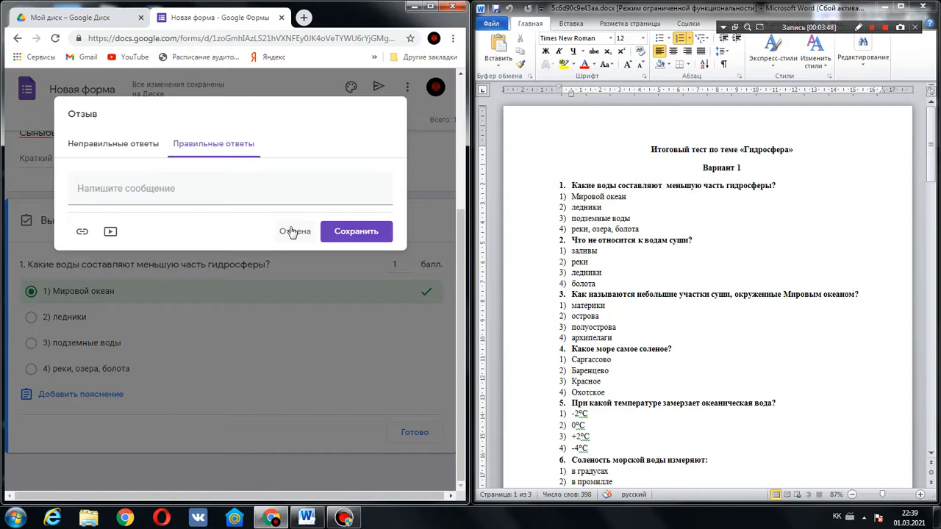
click(349, 231)
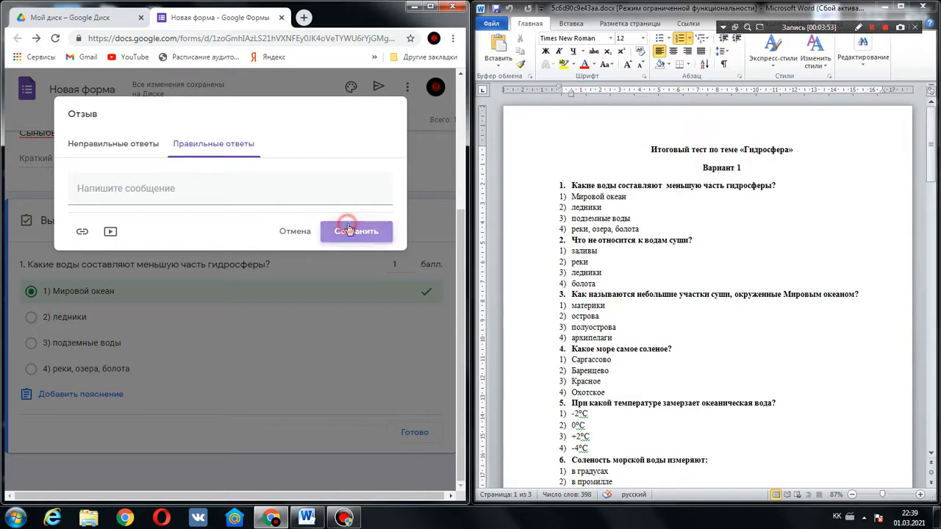
click(415, 438)
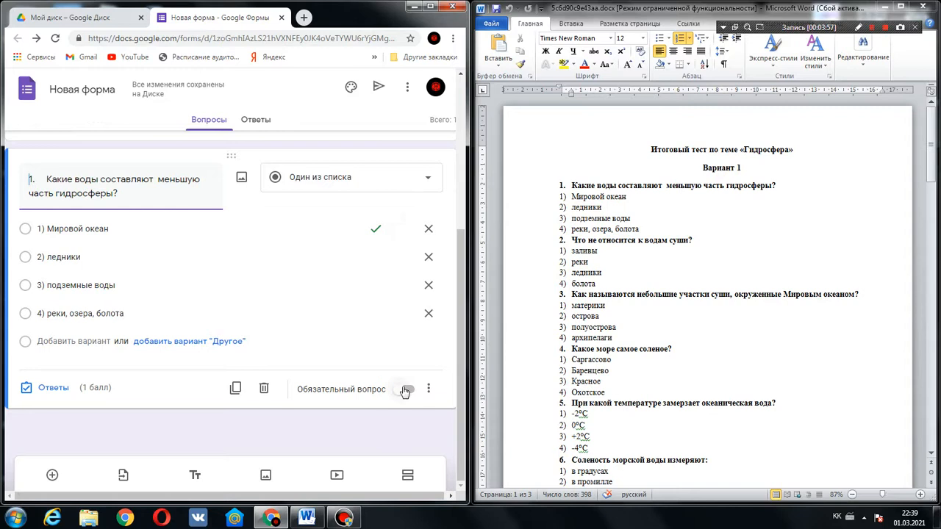
In the maximized form window, add an empty single-choice question (Один из списка) below question 1 and make it required.
click(431, 7)
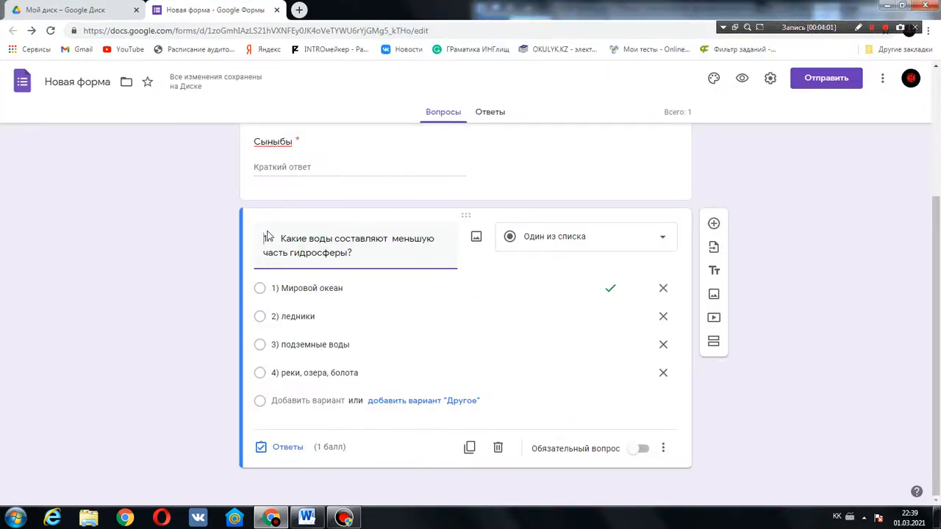
click(715, 225)
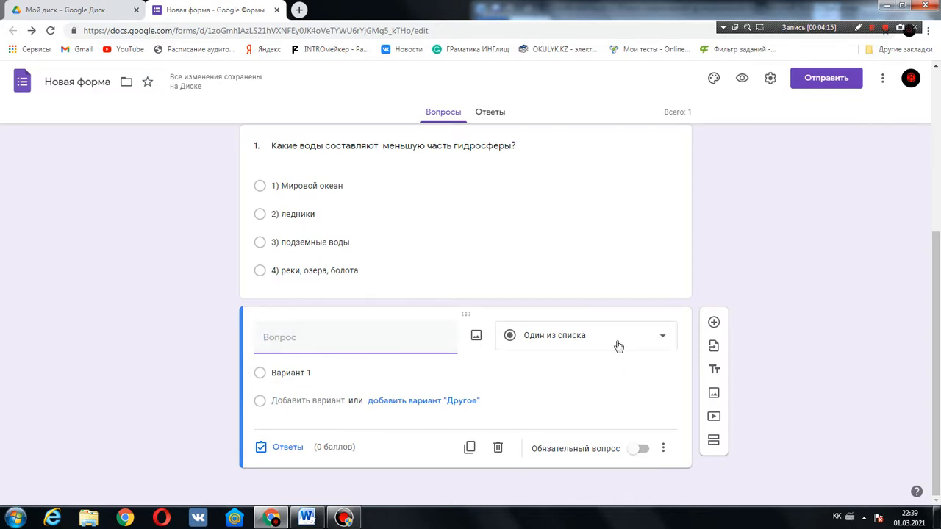
click(581, 339)
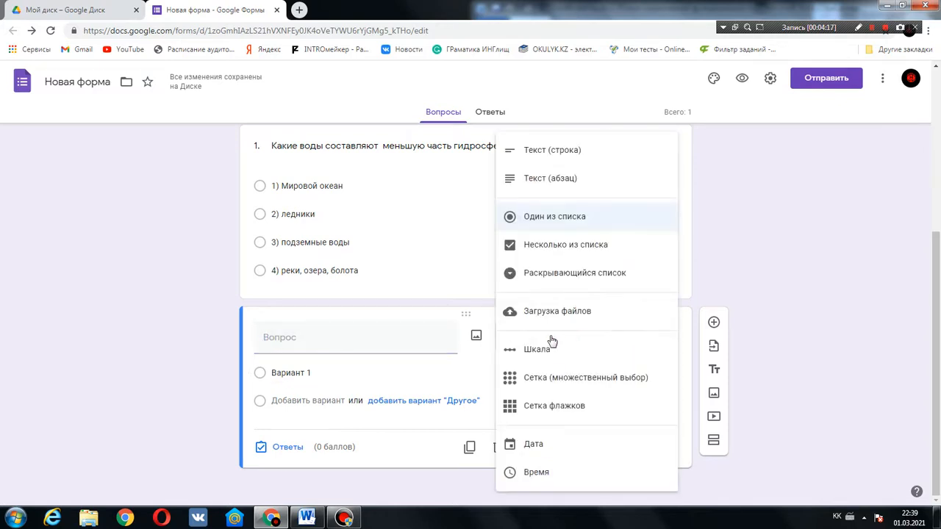
click(833, 225)
click(273, 342)
click(274, 375)
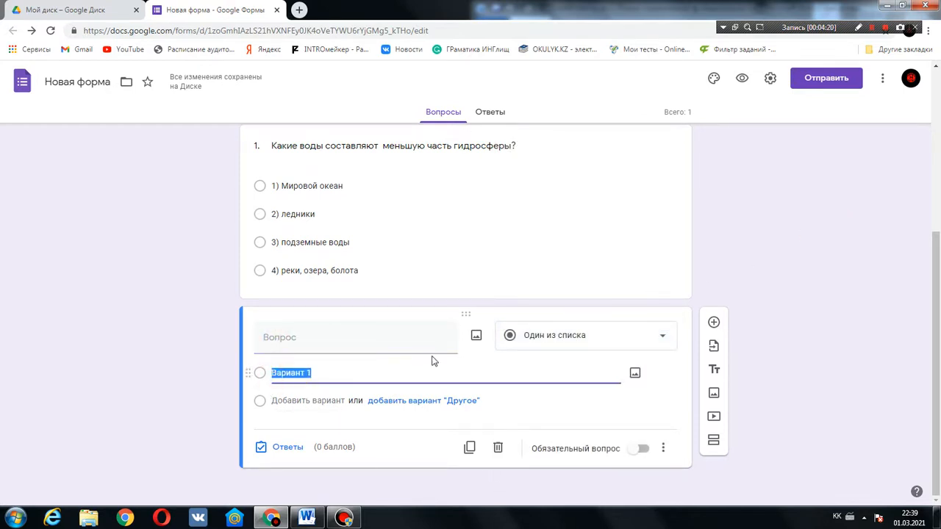
click(552, 339)
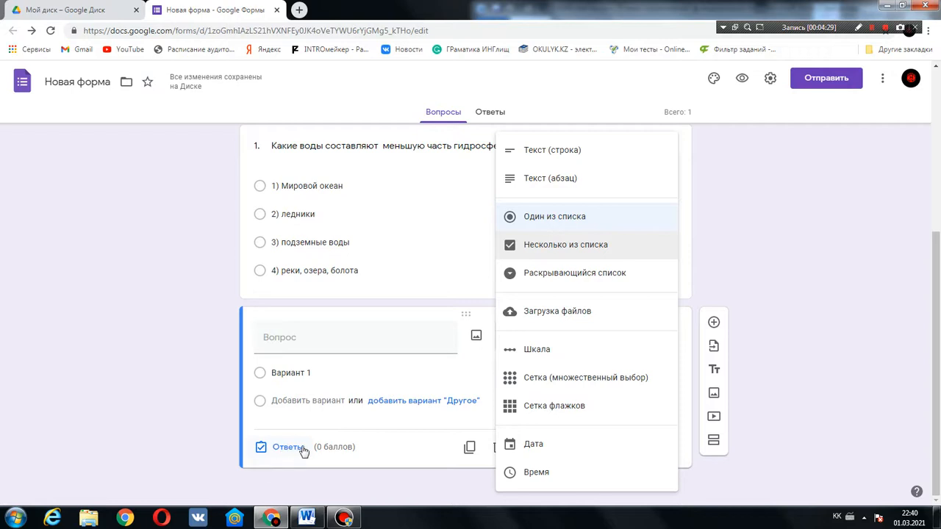
click(328, 471)
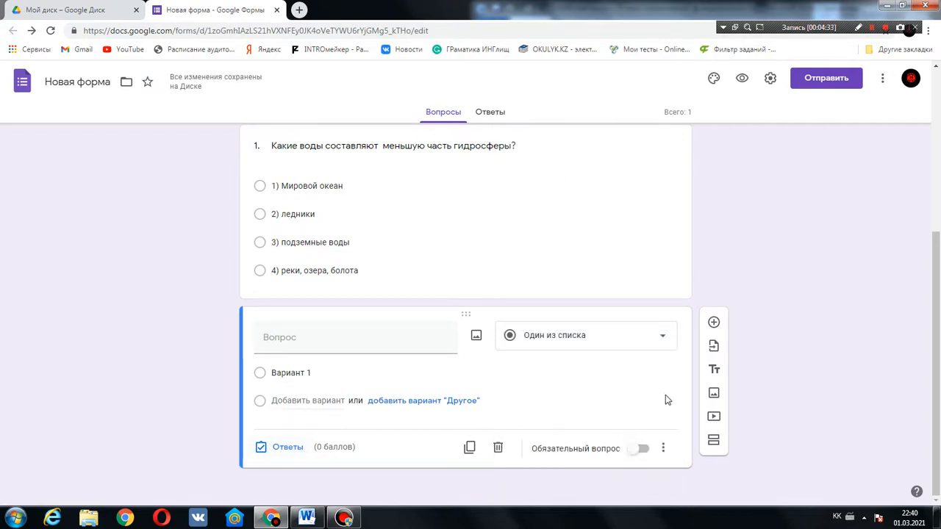
click(639, 452)
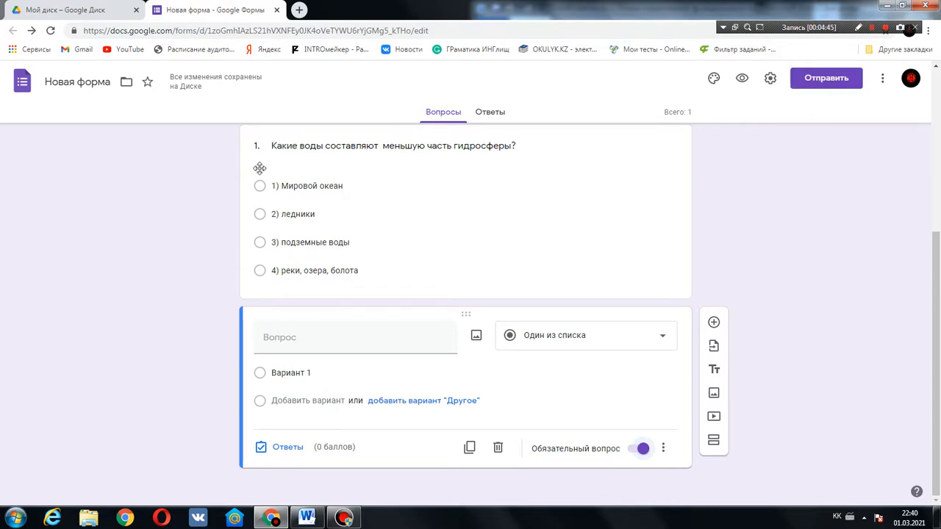
Generate a shortened link (Короткий URL) for sending the form and copy it.
click(818, 86)
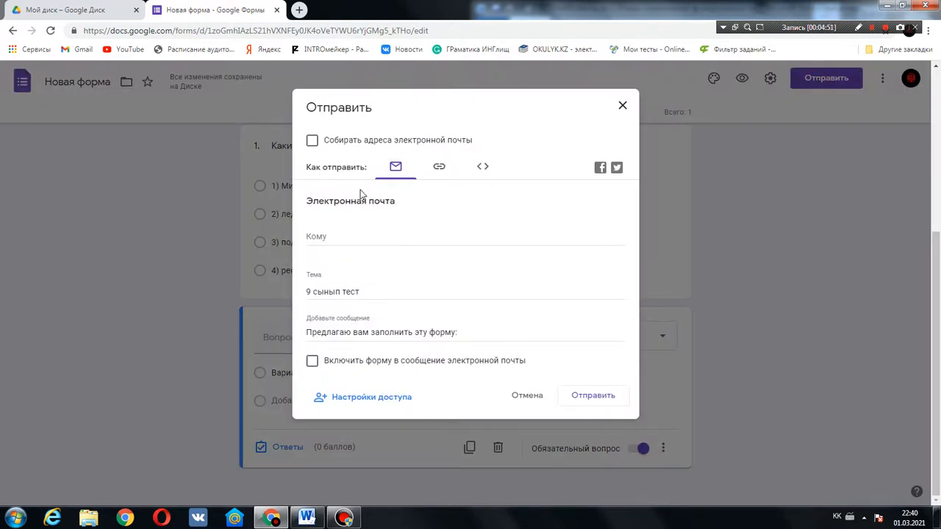
click(438, 169)
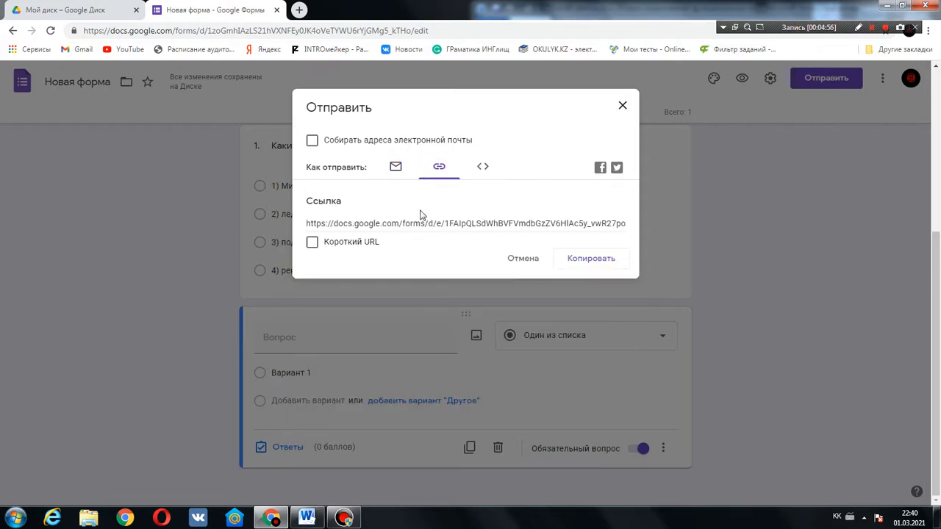
click(313, 243)
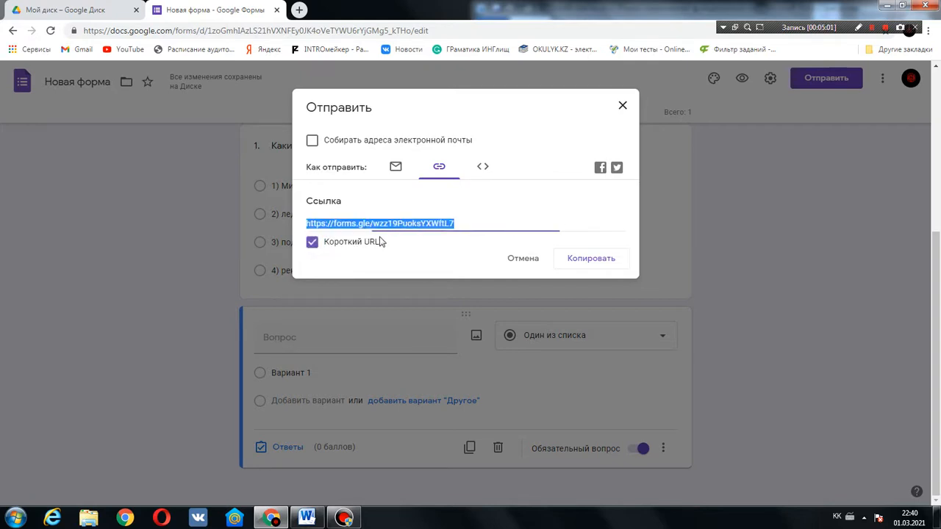
click(468, 223)
click(465, 222)
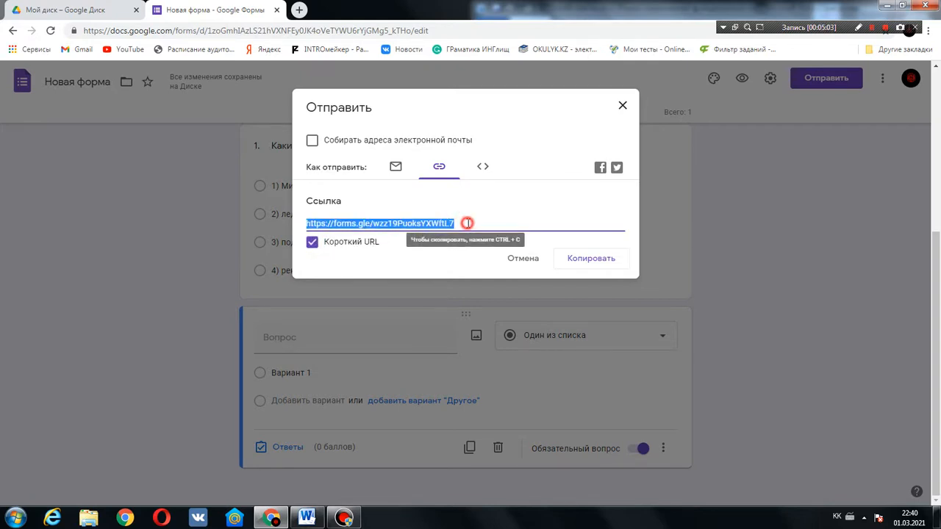
click(591, 265)
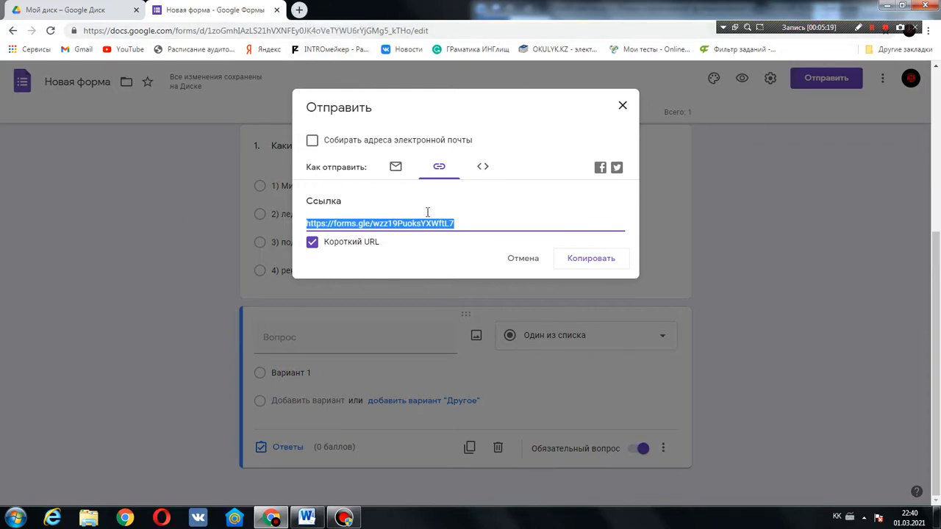
Open the bookmarked Online Test Pad site in a new browser tab and highlight its web address.
click(299, 10)
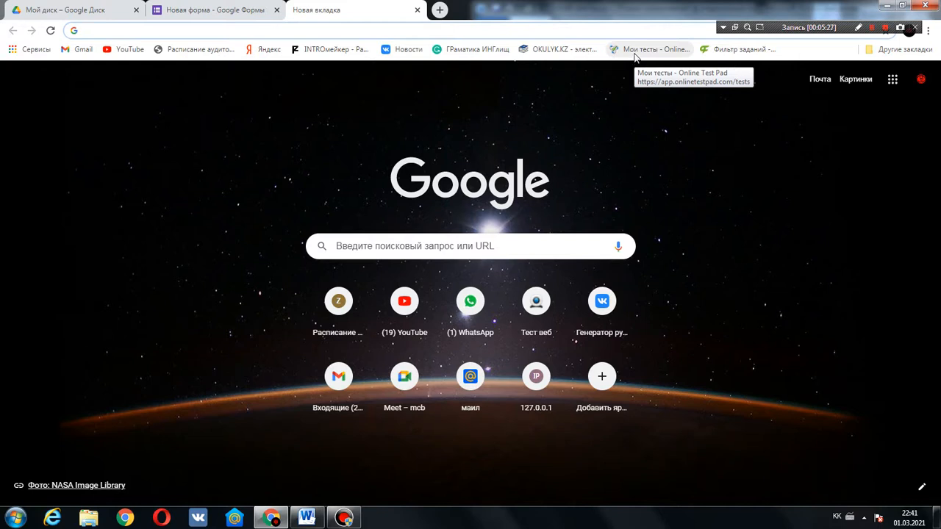
click(634, 51)
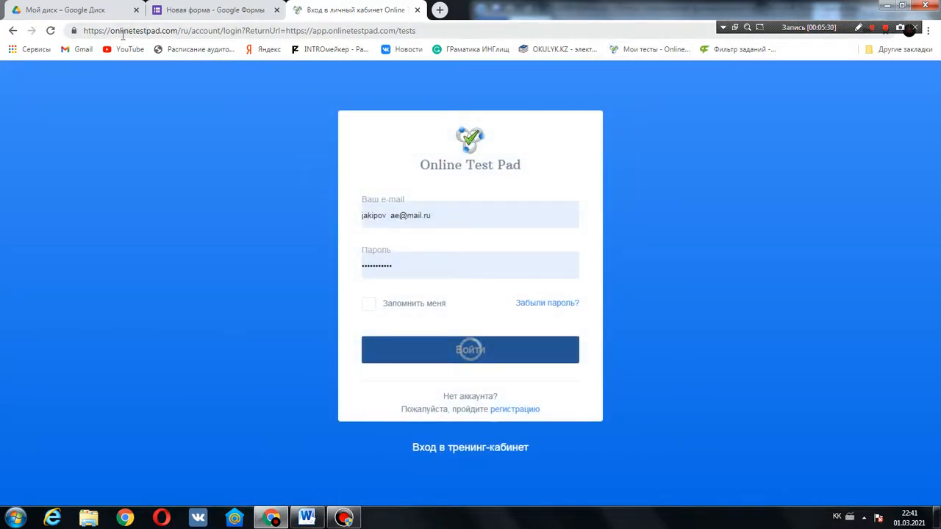
drag(111, 30, 322, 31)
drag(220, 34, 175, 34)
click(177, 114)
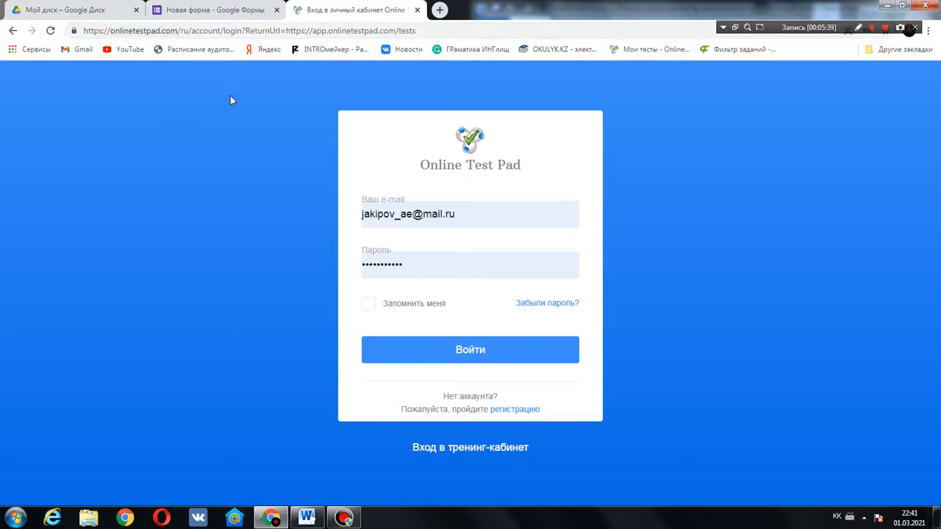